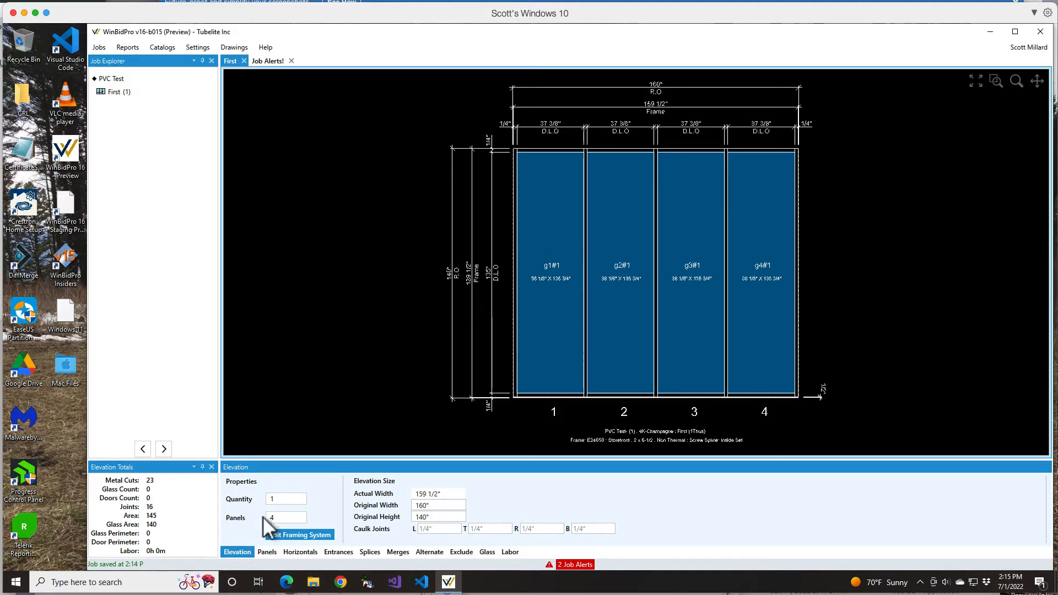
Review the elevation's framing system components, checking the P4543 flat filler in the left and right jamb assemblies, and save the framing system
left_click(287, 535)
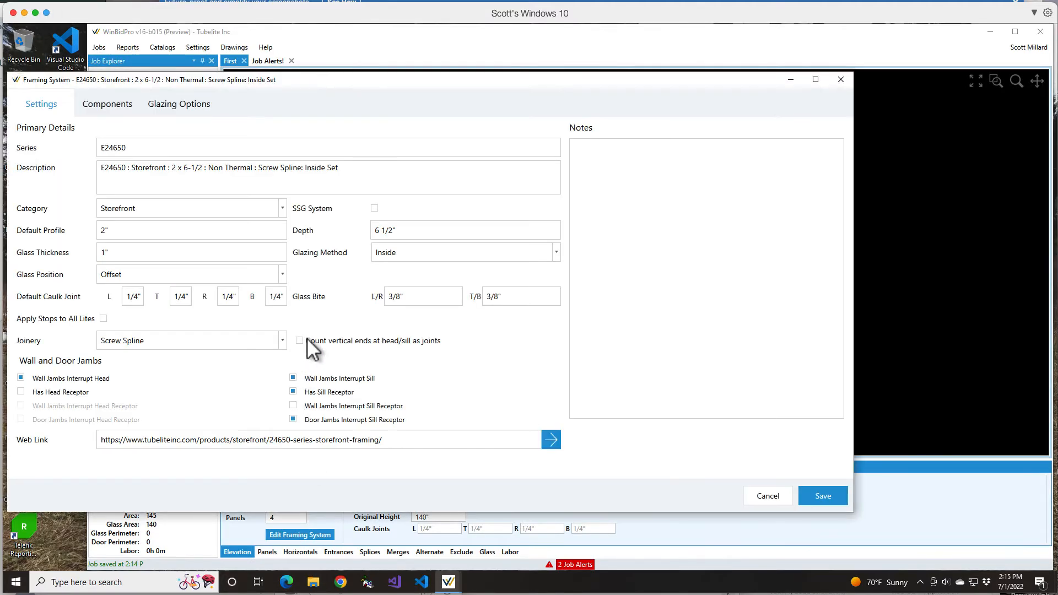
left_click(101, 102)
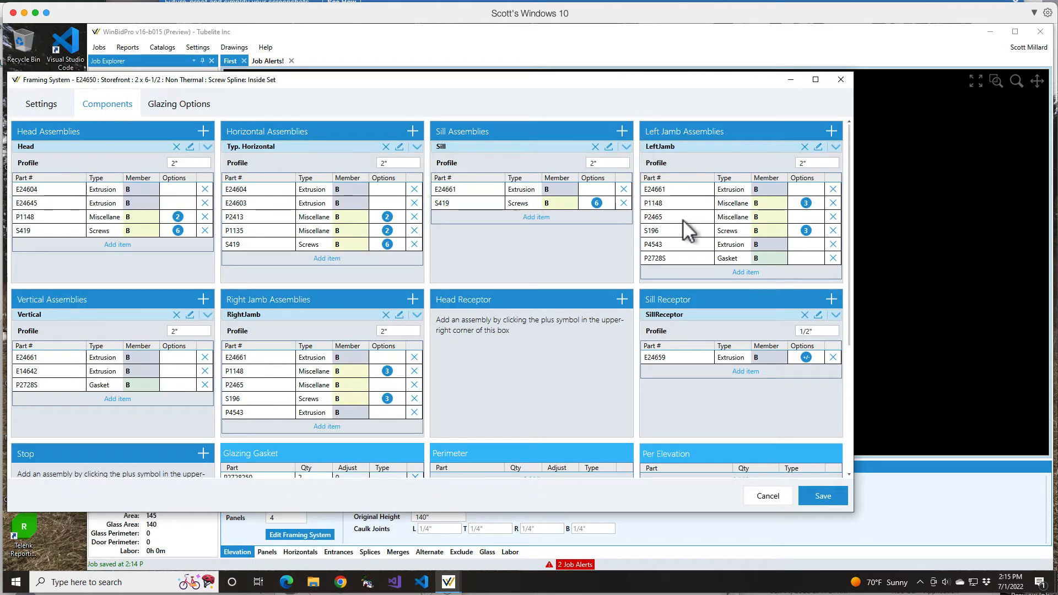
left_click(670, 248)
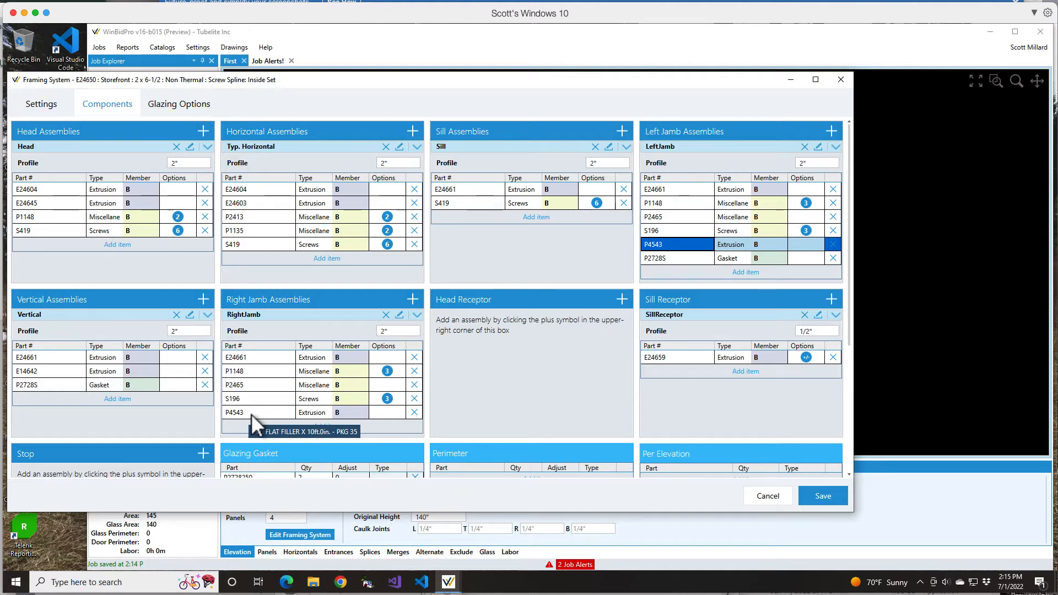
left_click(850, 440)
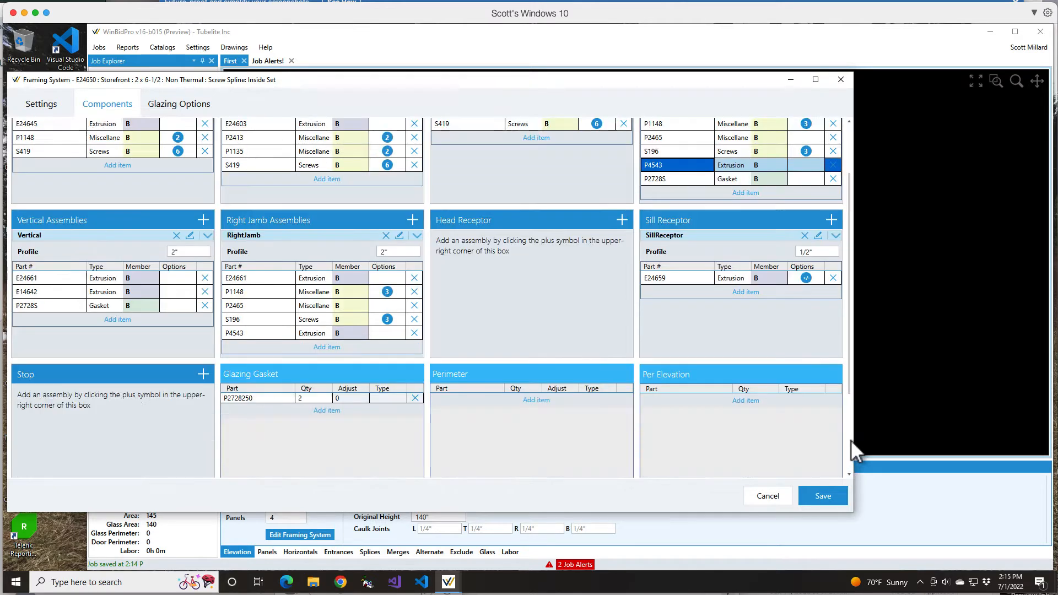
scroll(850, 439, "up", 2)
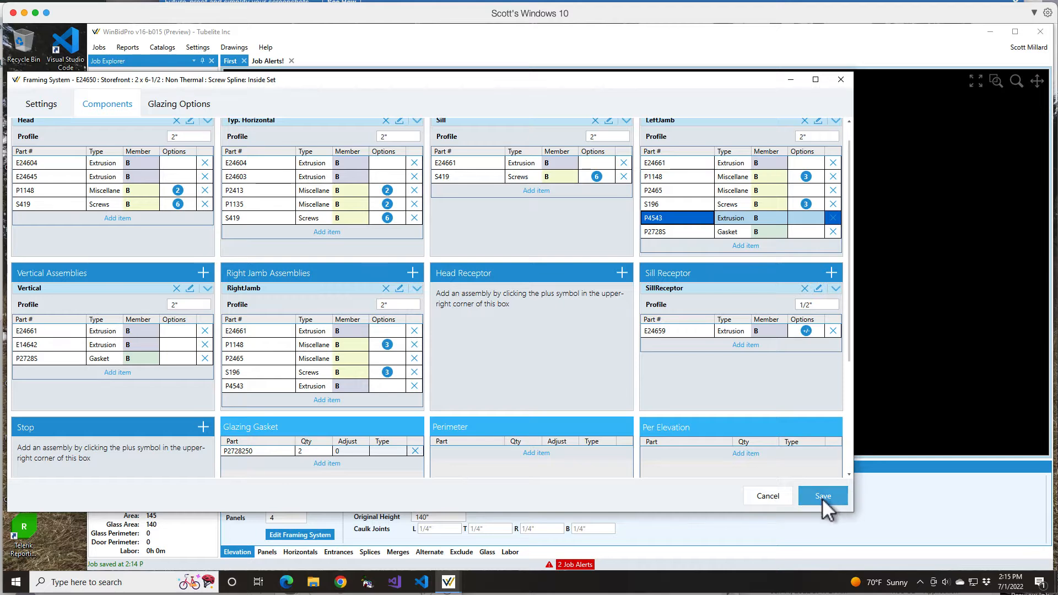
left_click(822, 496)
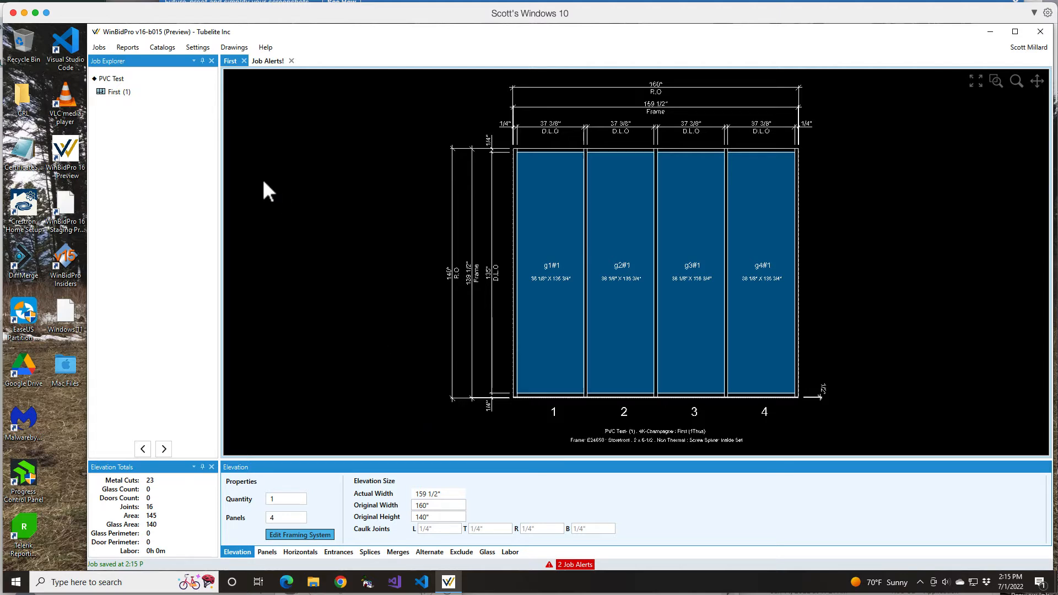
Edit job part P4543 to allow breaks without a full splice, save the part, and close the job parts list
left_click(100, 48)
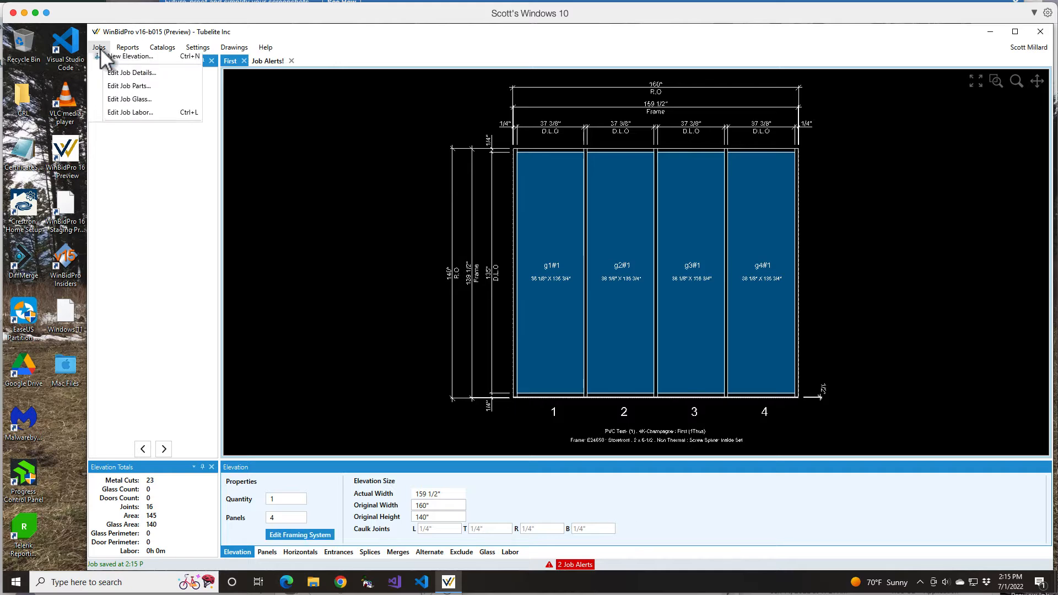
left_click(119, 115)
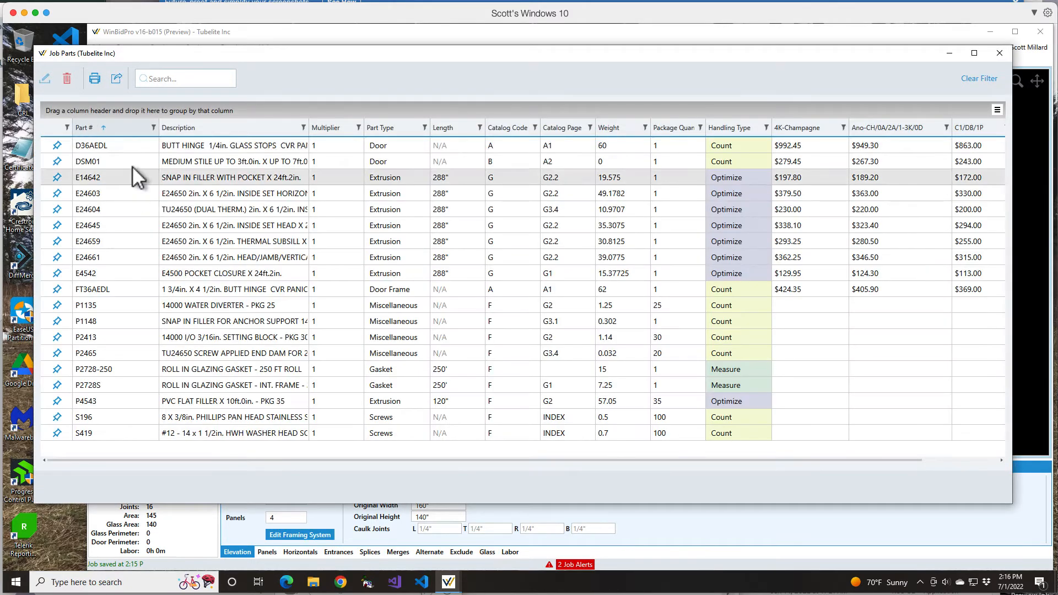
left_click(107, 398)
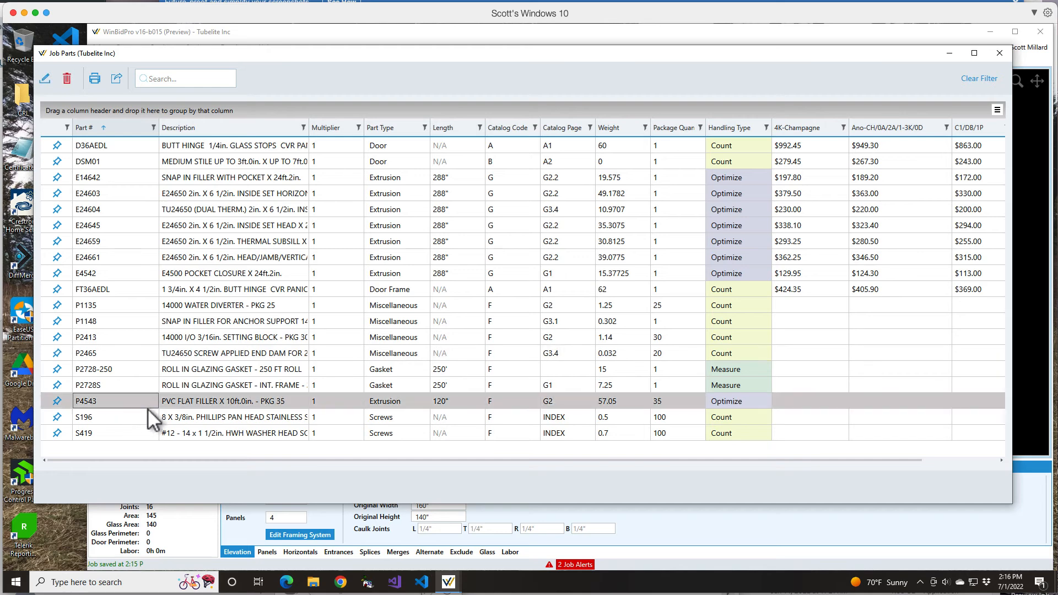
left_click(46, 79)
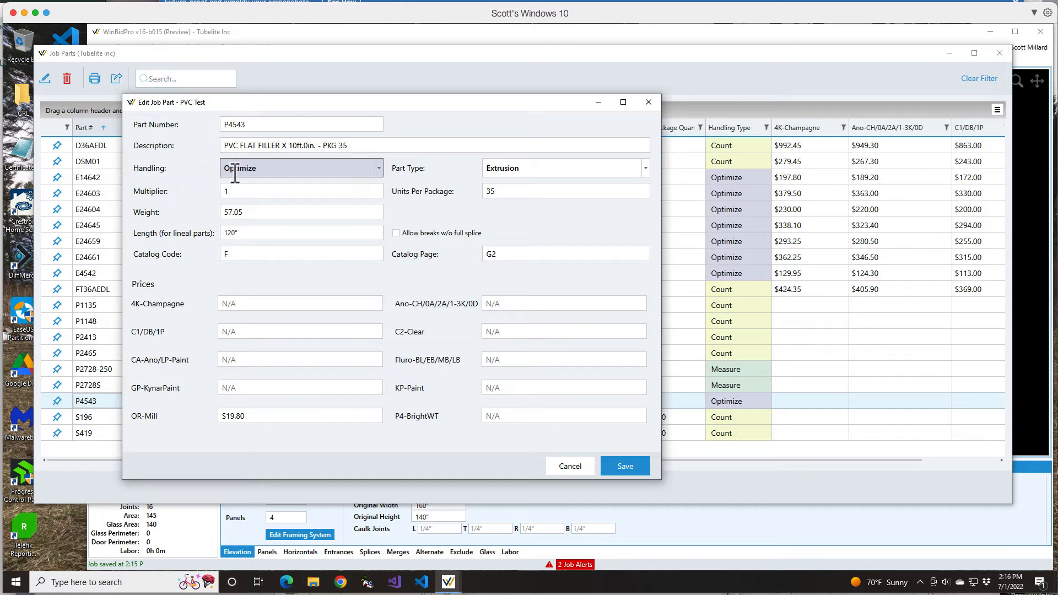
left_click(378, 169)
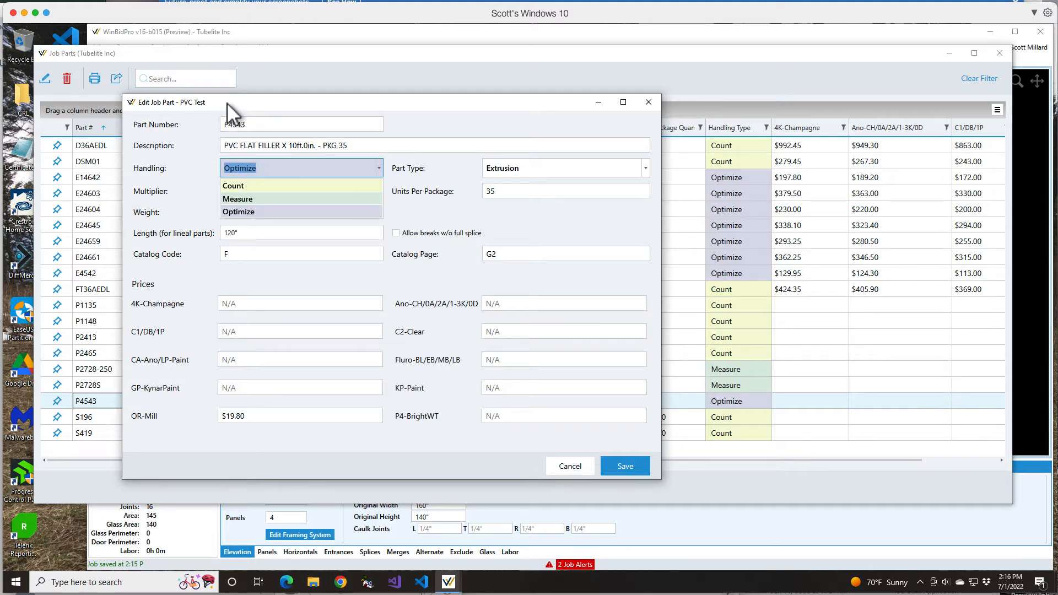
left_click(246, 104)
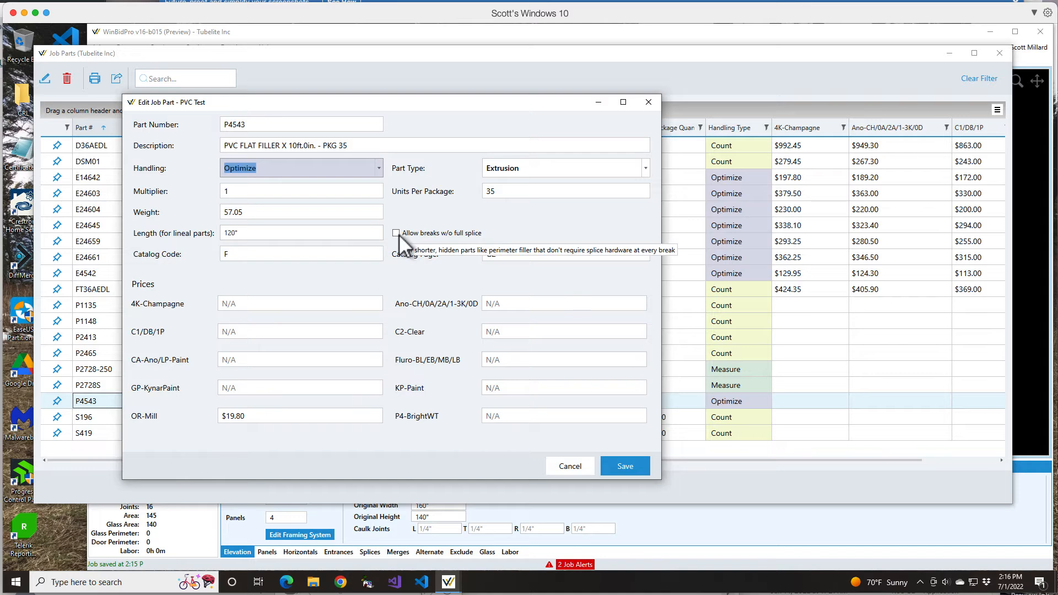
left_click(396, 233)
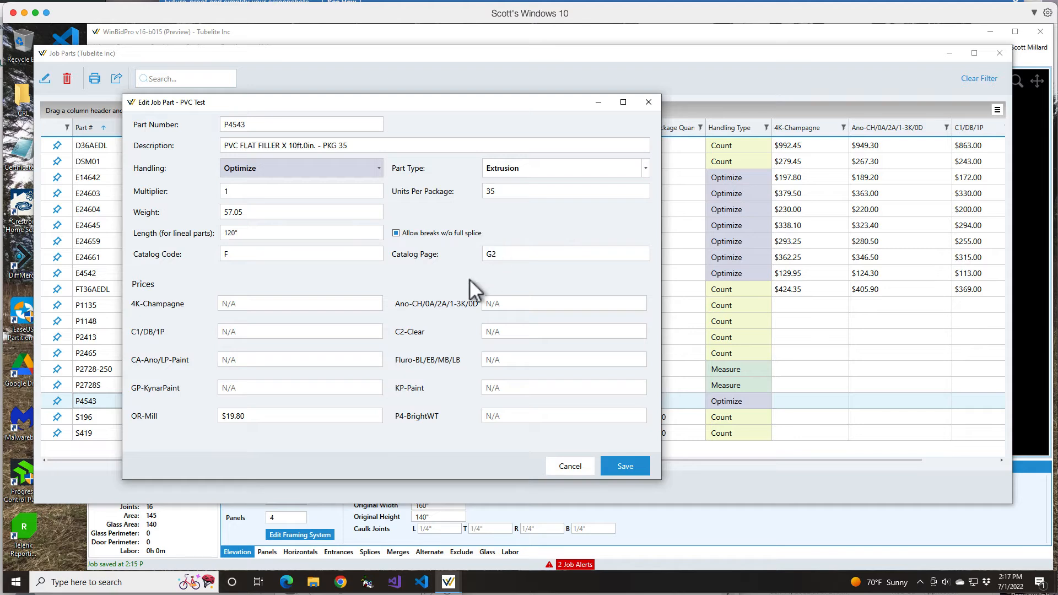
left_click(232, 124)
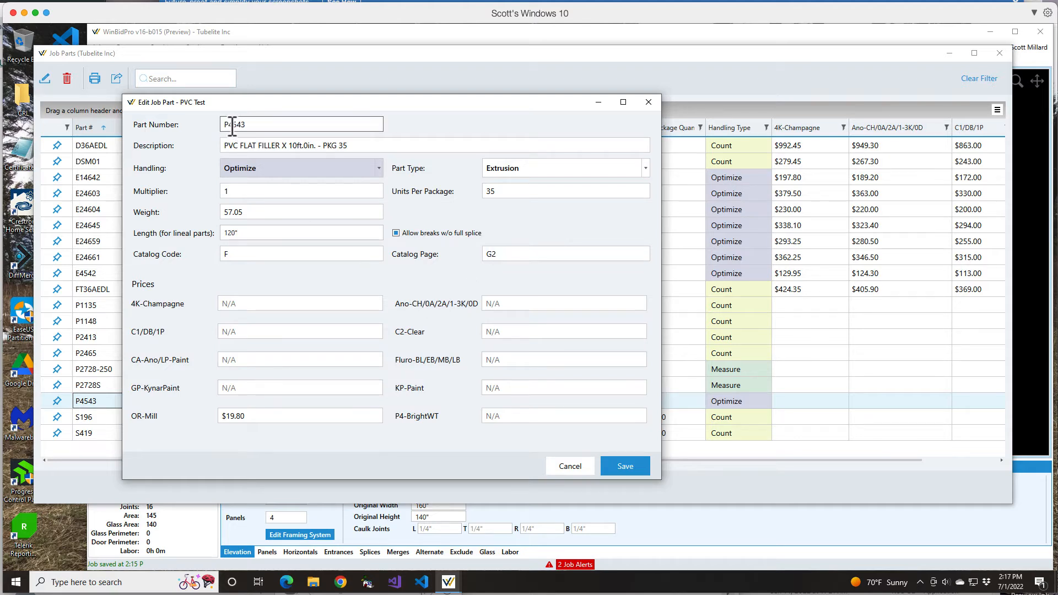
mouse_move(407, 233)
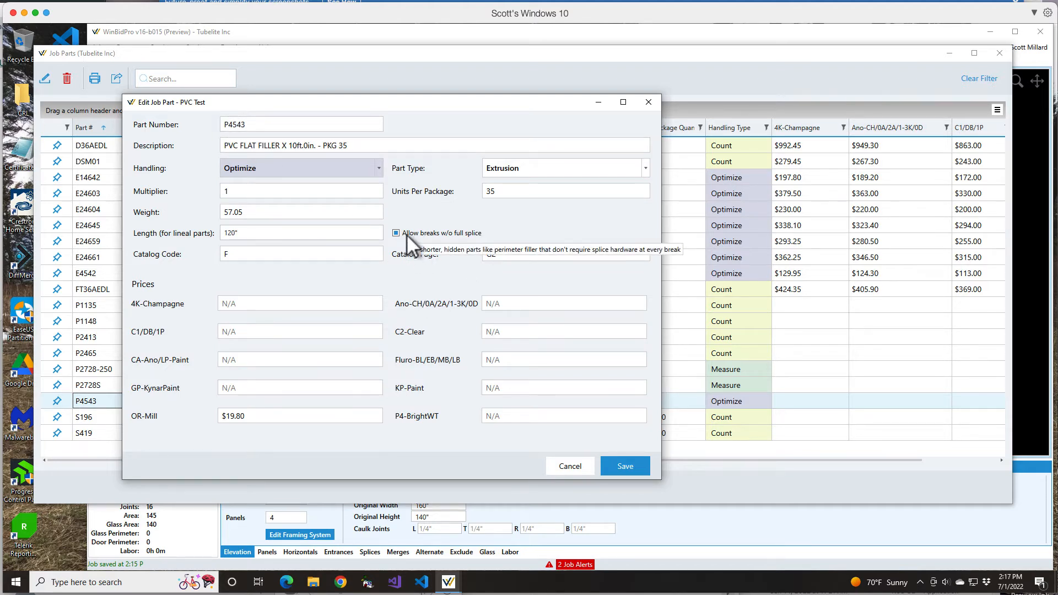
left_click(485, 255)
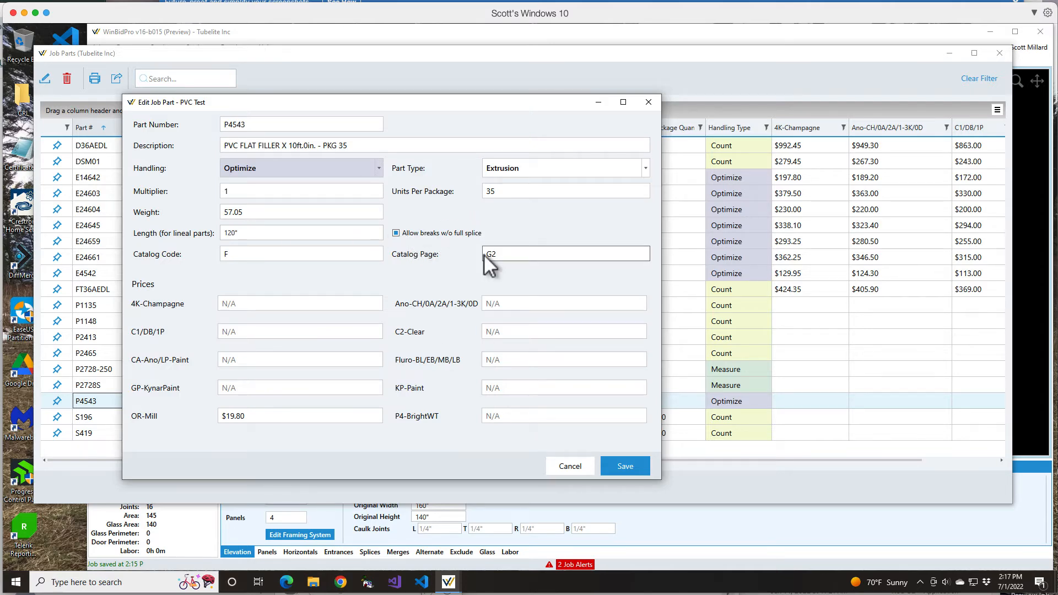
left_click(627, 465)
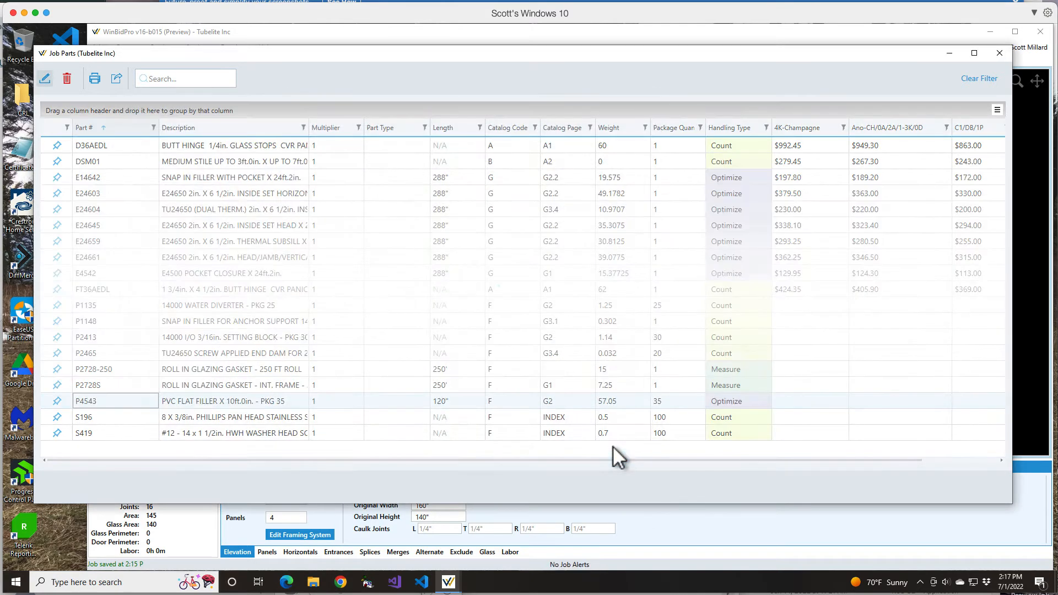
left_click(999, 53)
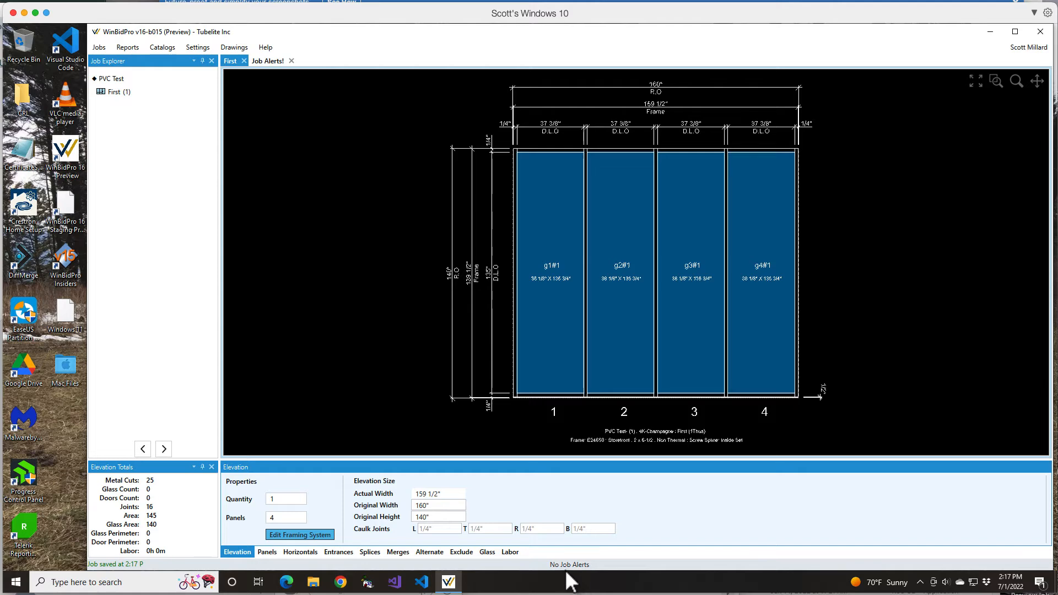
View the Final Parts report to check how the P4543 filler is ordered, and close the report
left_click(131, 48)
left_click(141, 61)
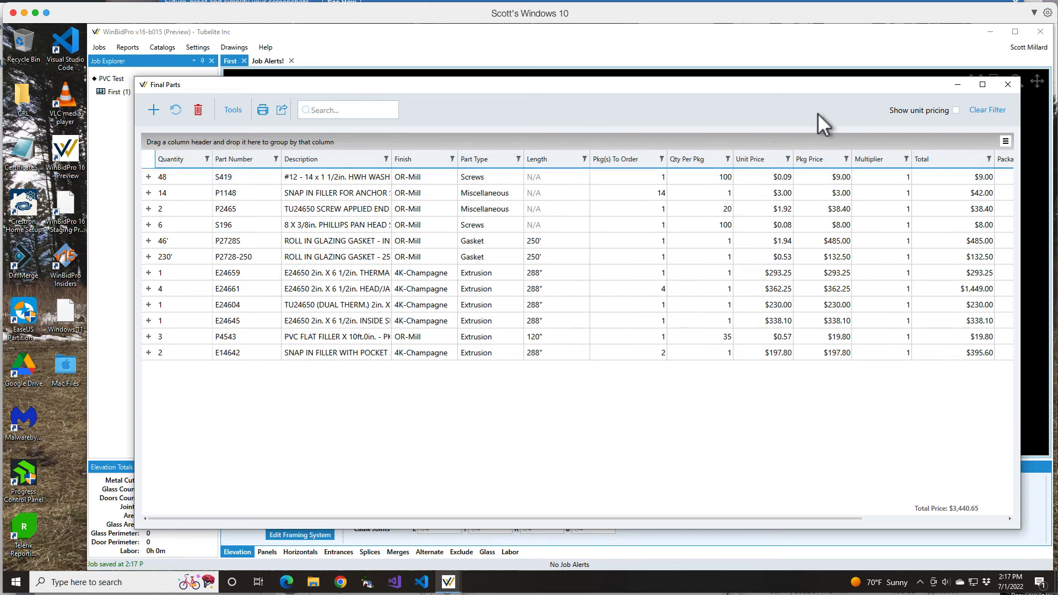
left_click(1009, 85)
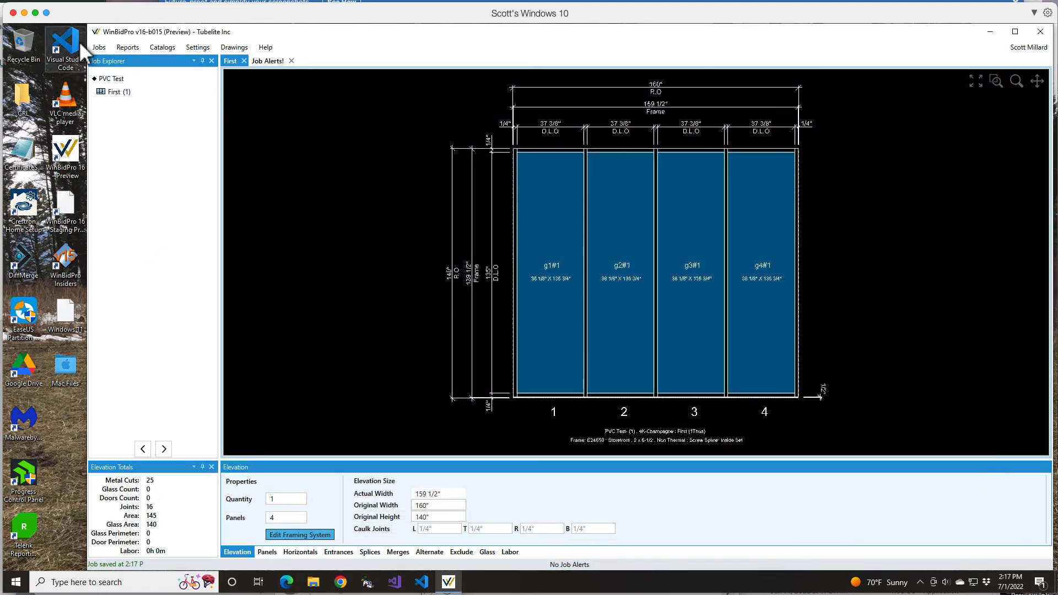
For job part P4543, disable breaks without a full splice, set its handling to Measure, save it, and close the parts list
left_click(101, 47)
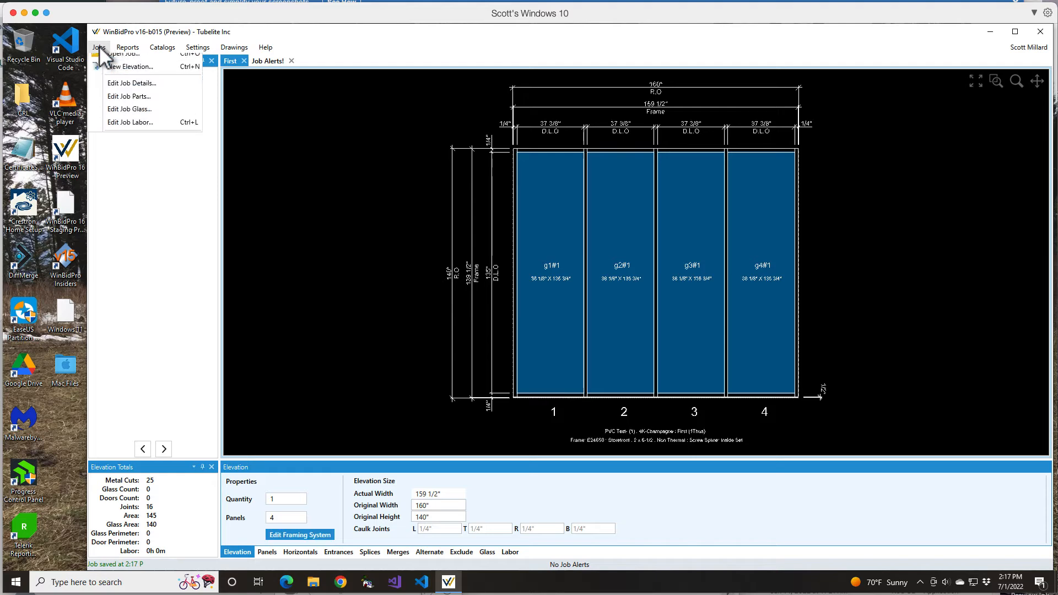
left_click(130, 119)
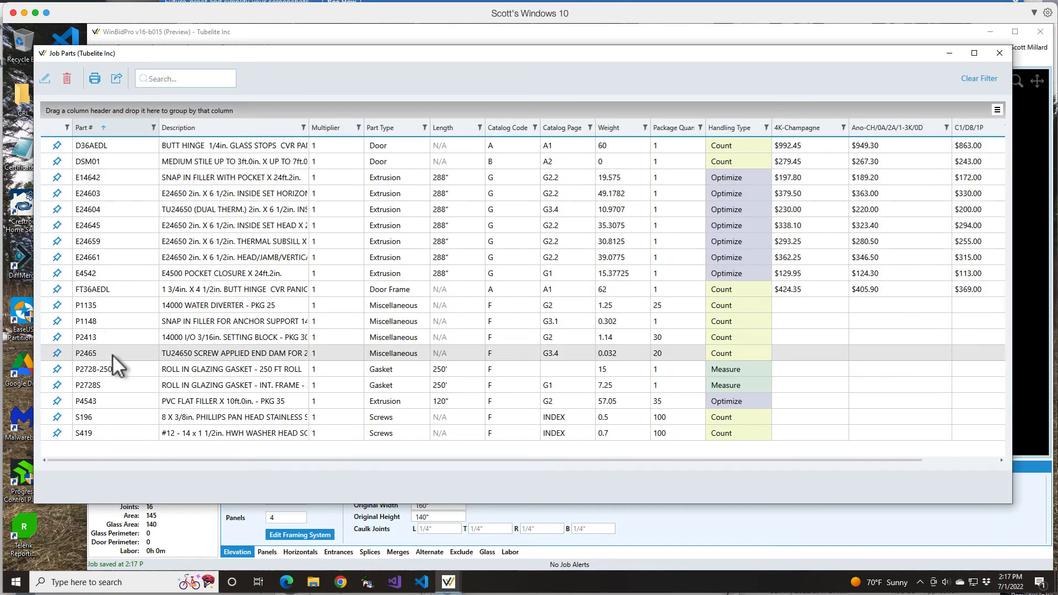
left_click(98, 395)
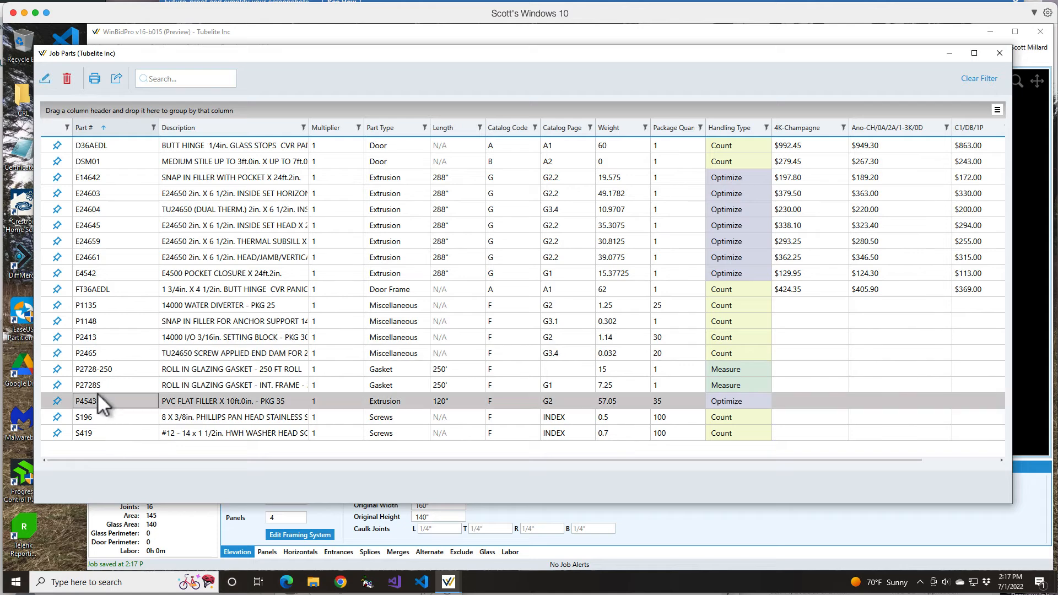
left_click(44, 79)
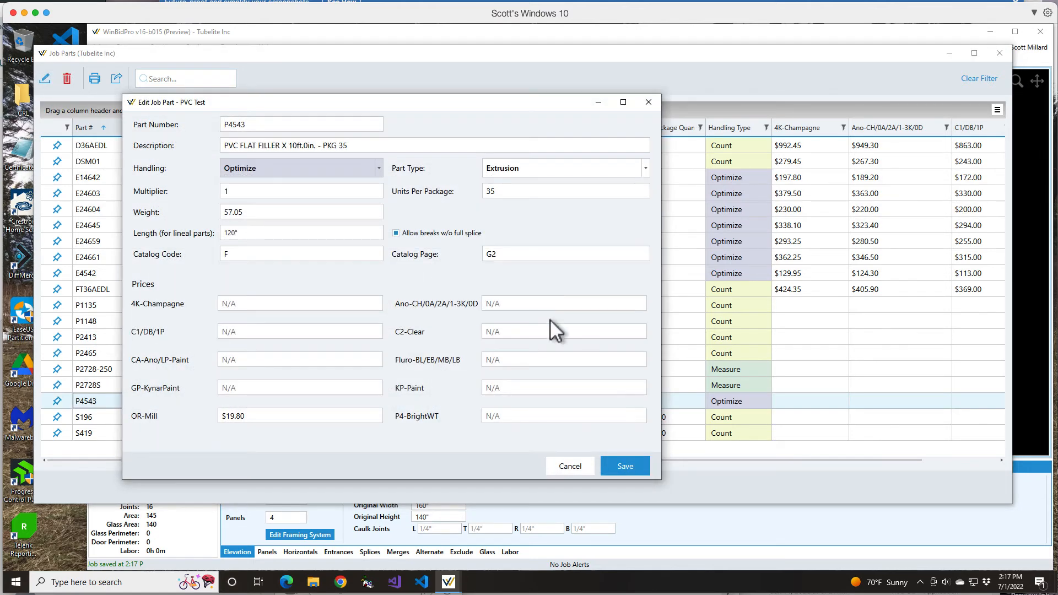
left_click(396, 233)
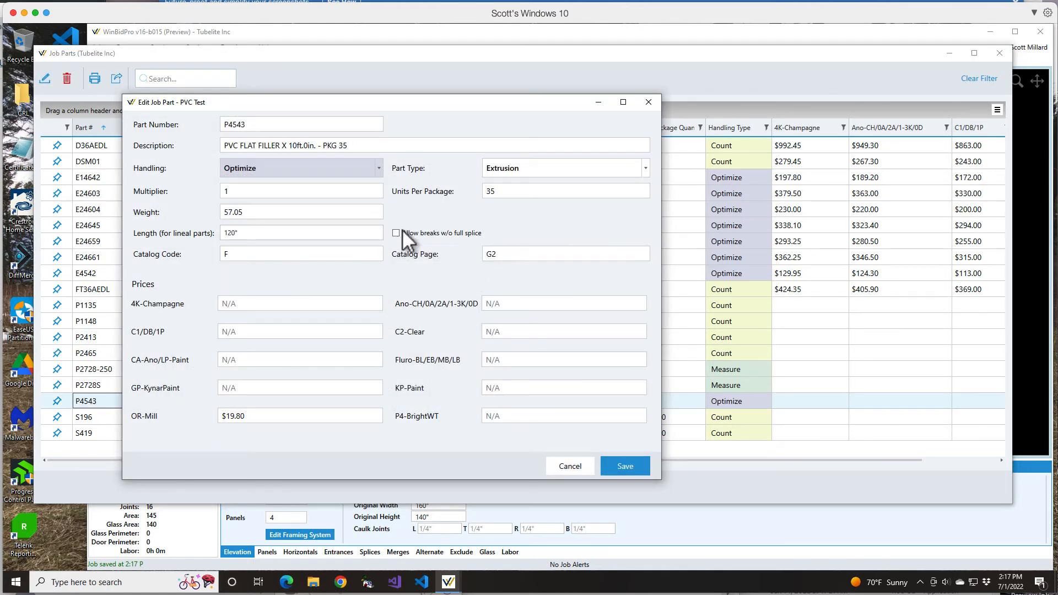
left_click(378, 170)
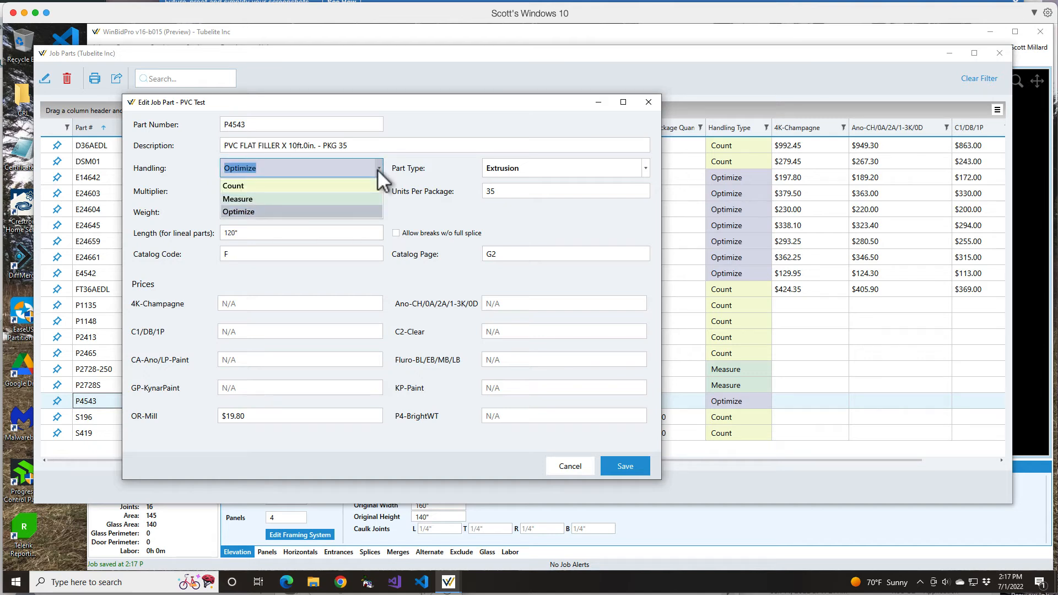
left_click(250, 199)
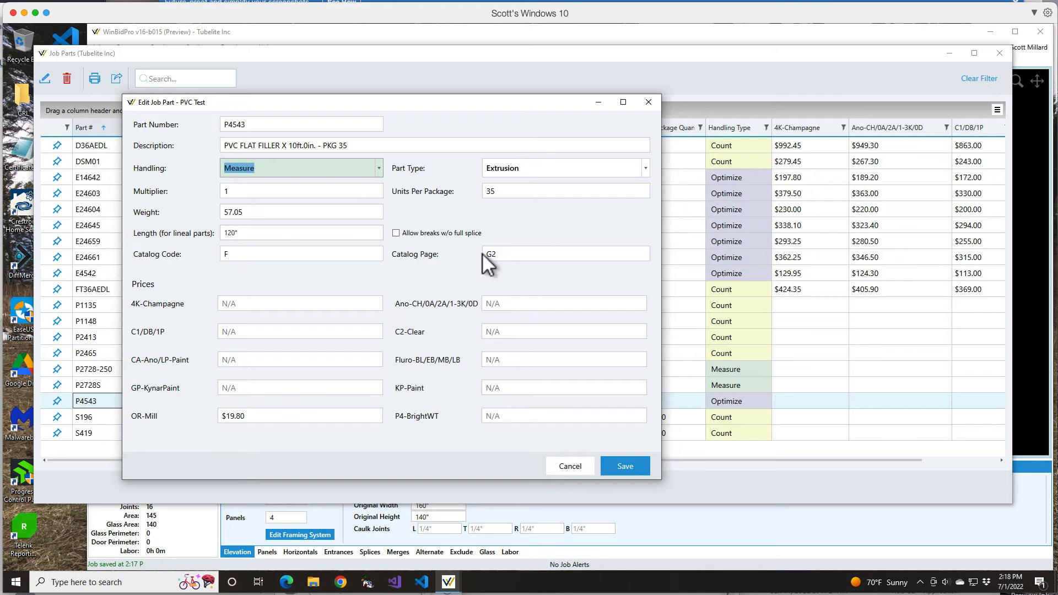
left_click(229, 233)
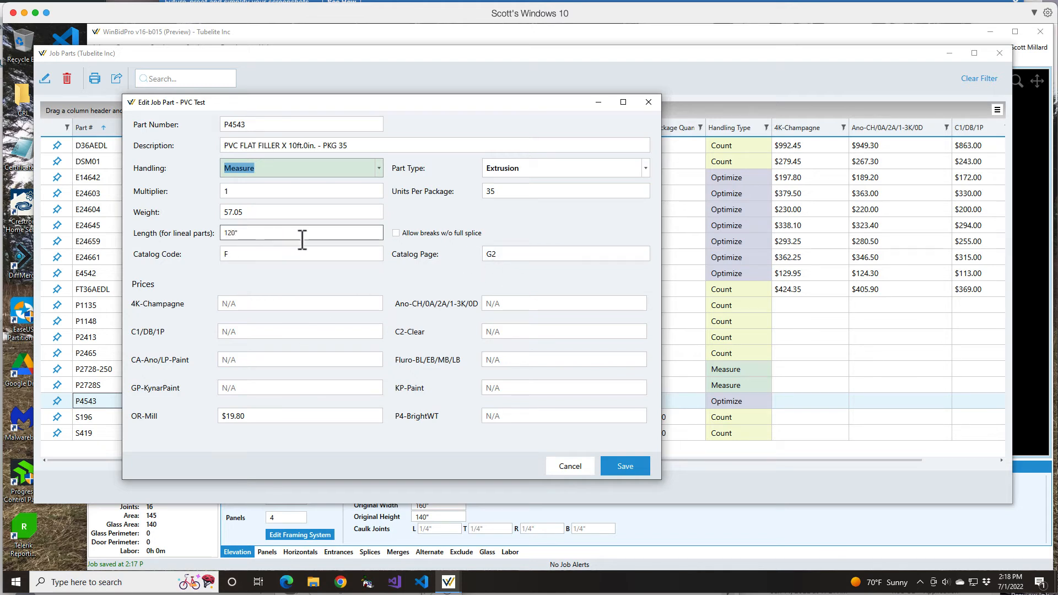
left_click(626, 466)
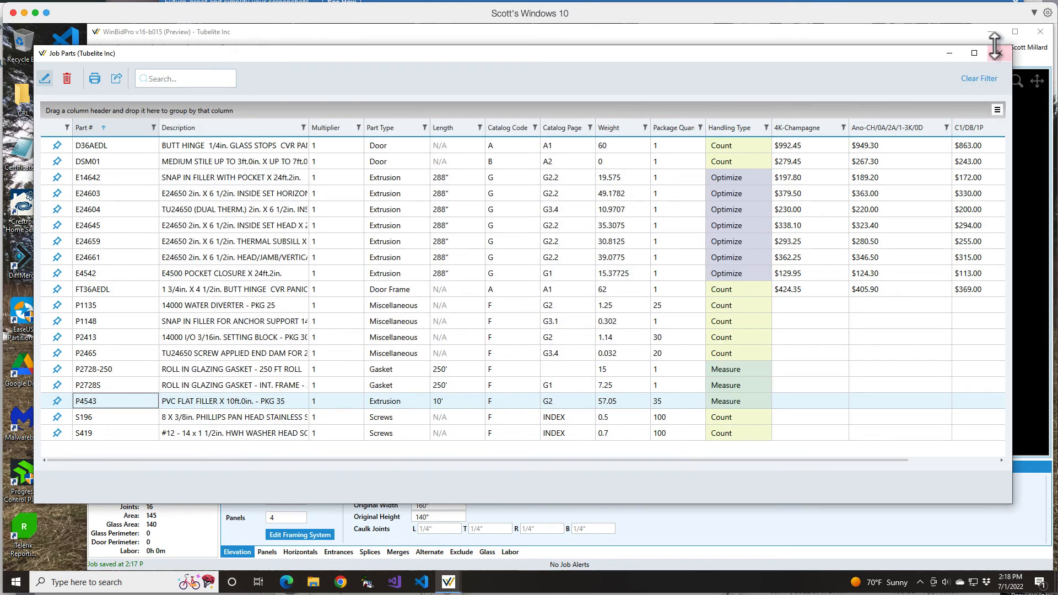
left_click(1000, 53)
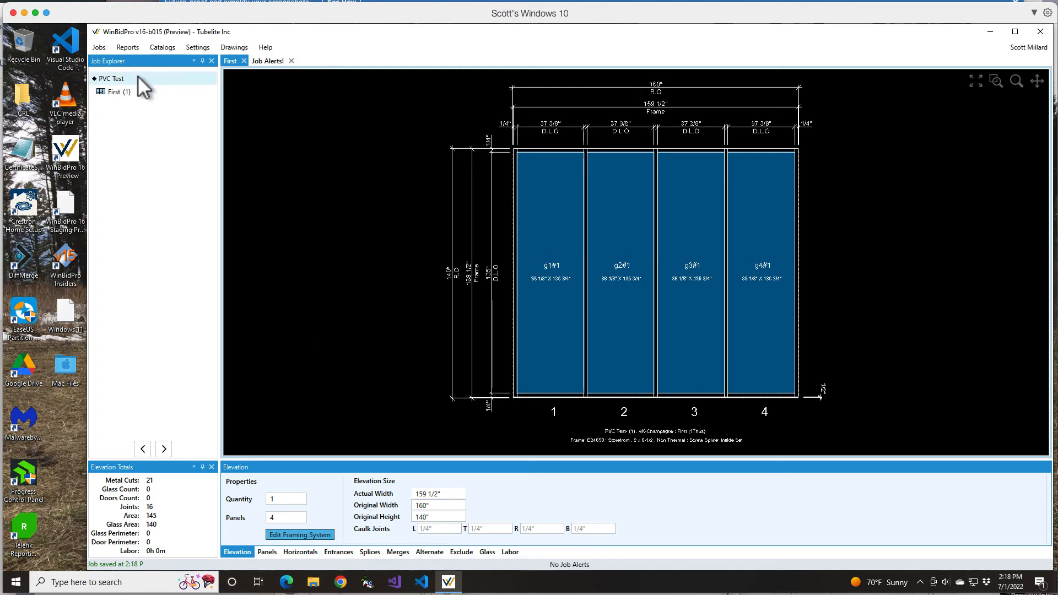
Open the Final Parts report and examine the P4543 row's quantity, length and package pricing
left_click(128, 48)
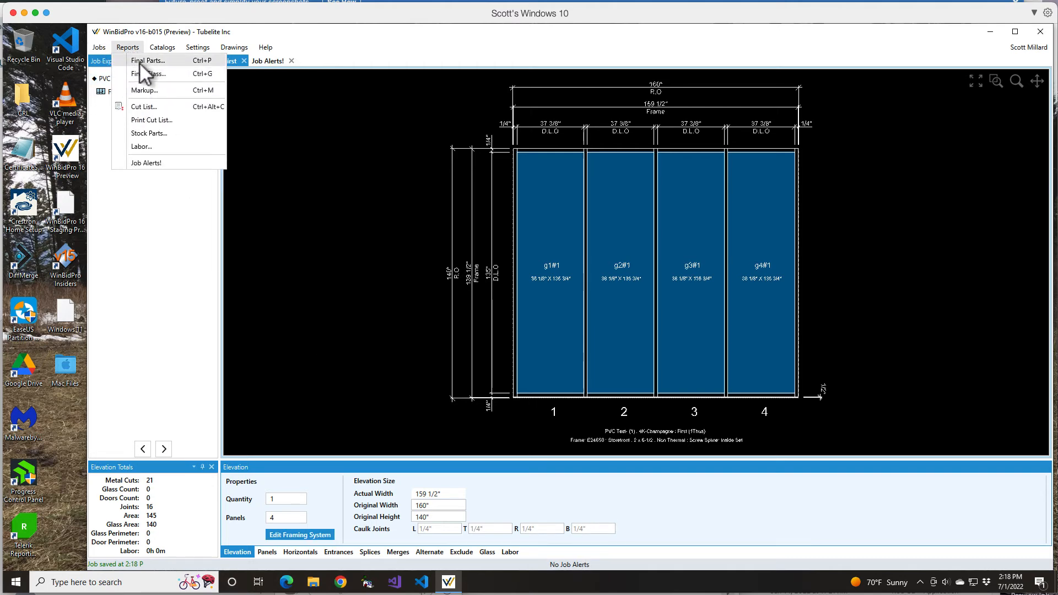
left_click(140, 62)
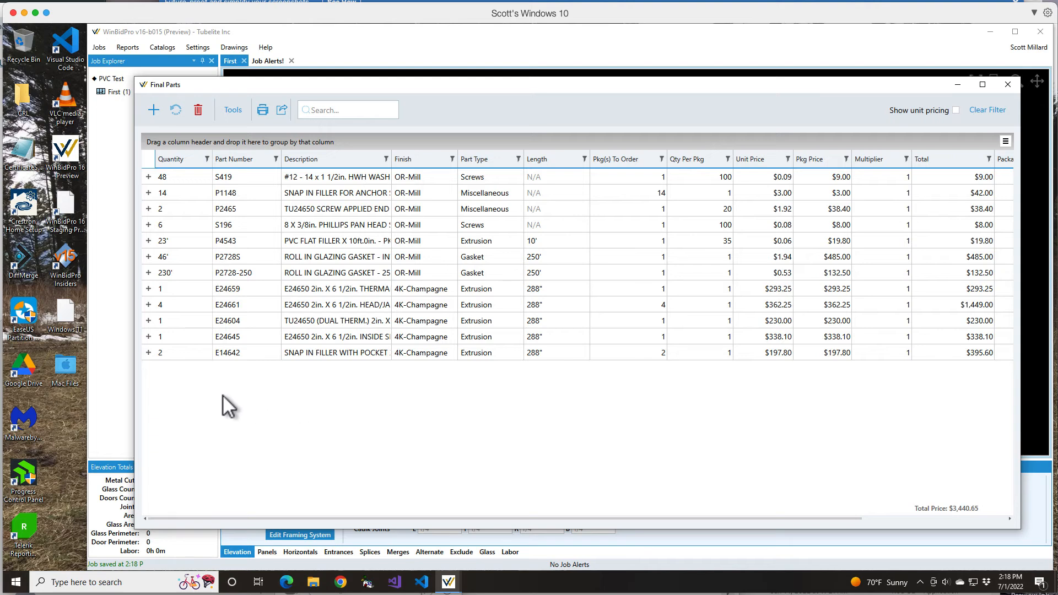
left_click(233, 241)
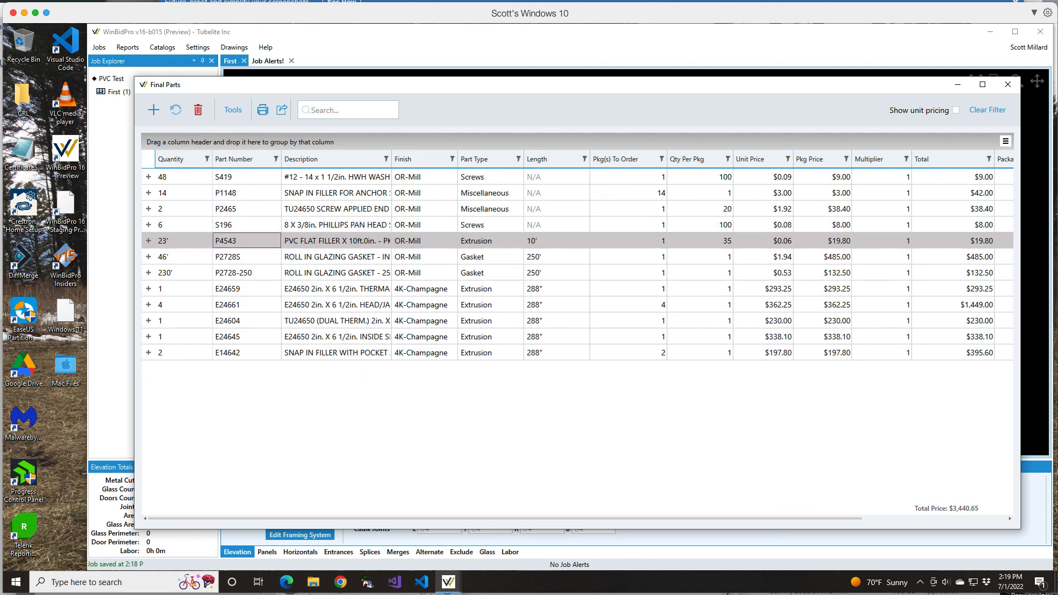
right_click(488, 594)
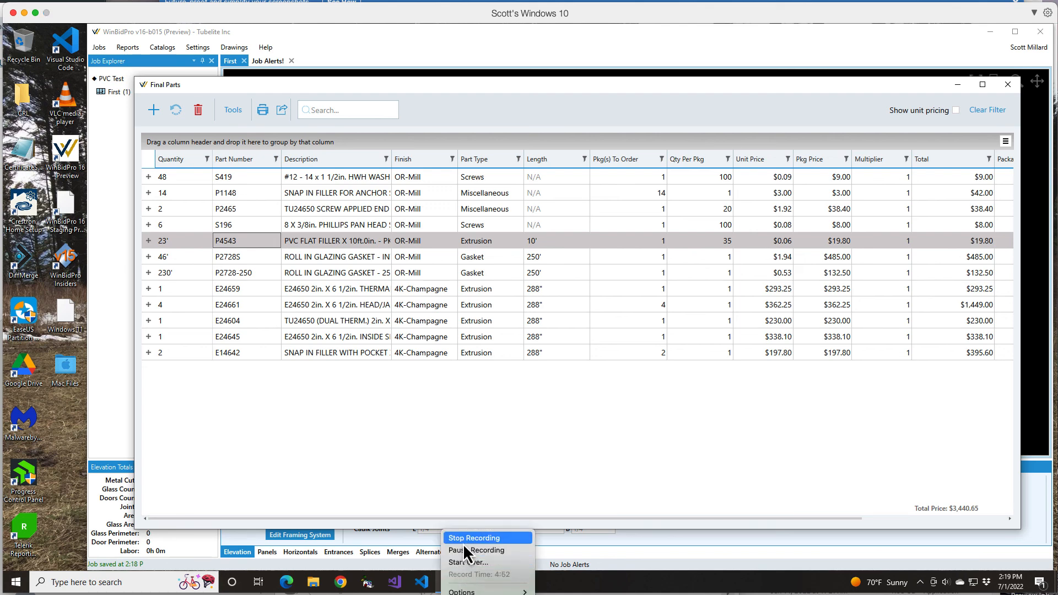